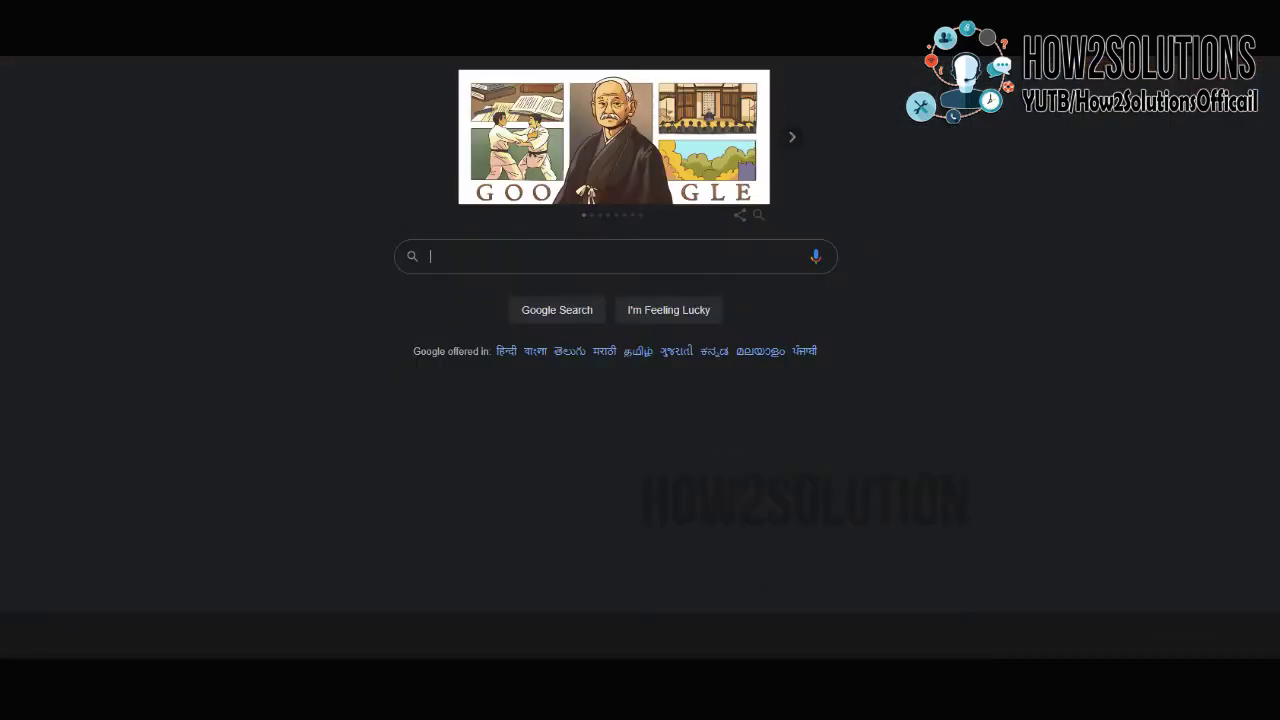
- Search Google for 'iphone disabled pangu.in'
{"action": "type", "text": "ipho"}
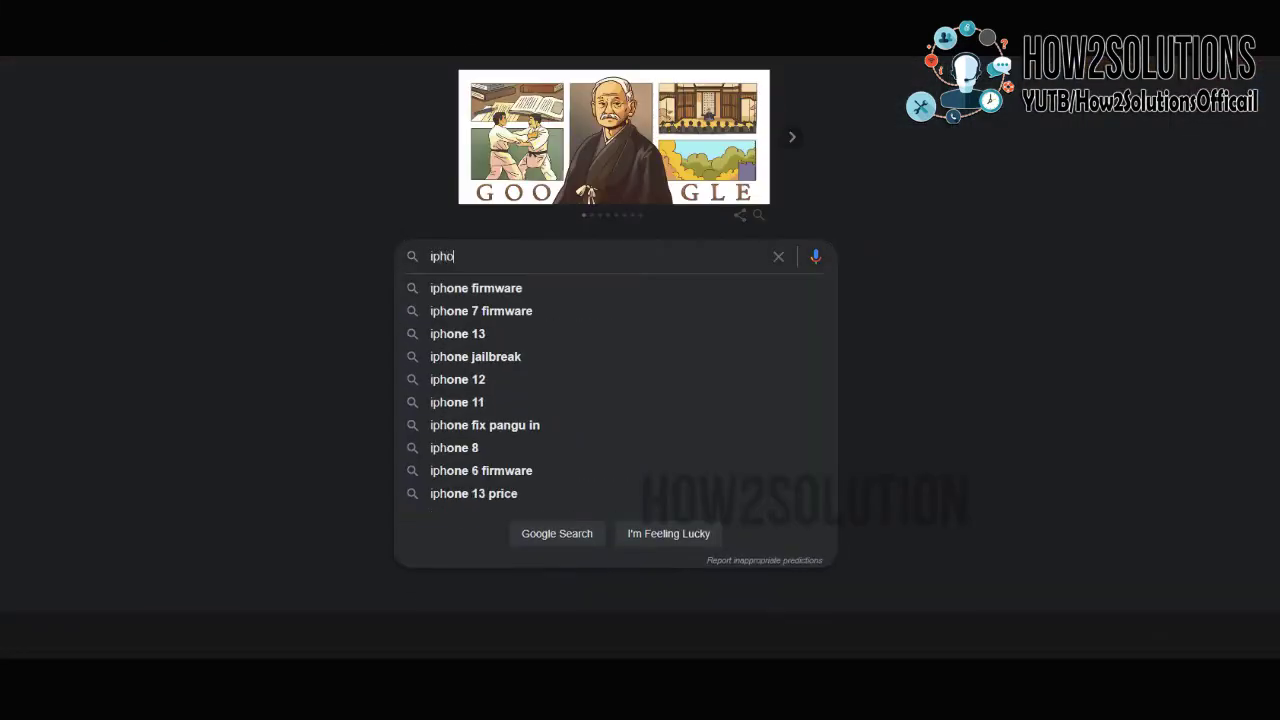
{"action": "type", "text": "ne disabl"}
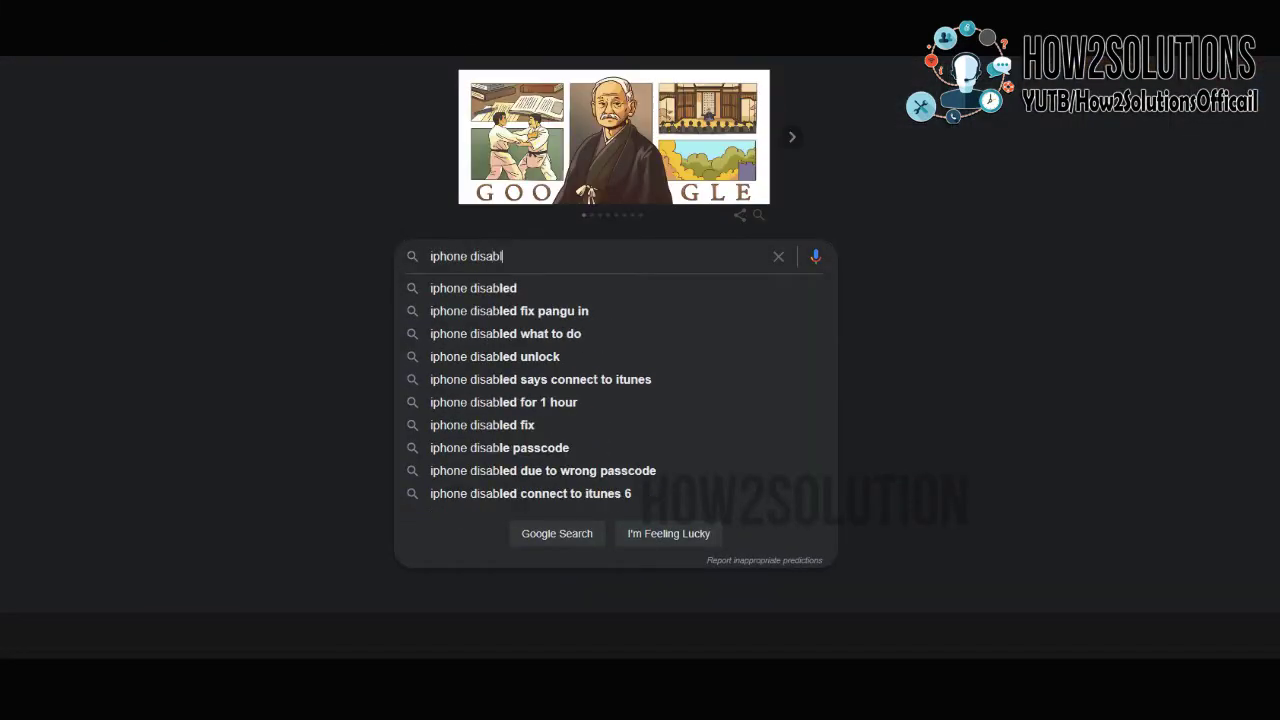
{"action": "type", "text": "ed pangu.in"}
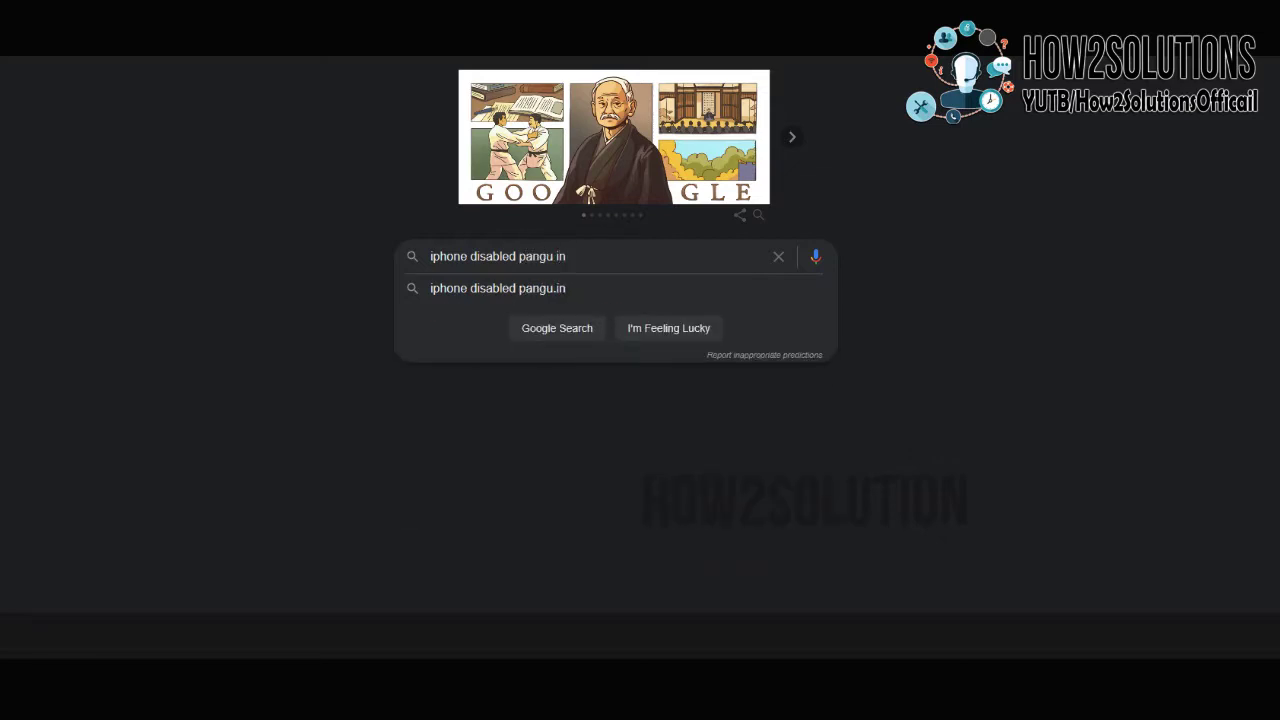
{"action": "left_click", "coordinate": [557, 328]}
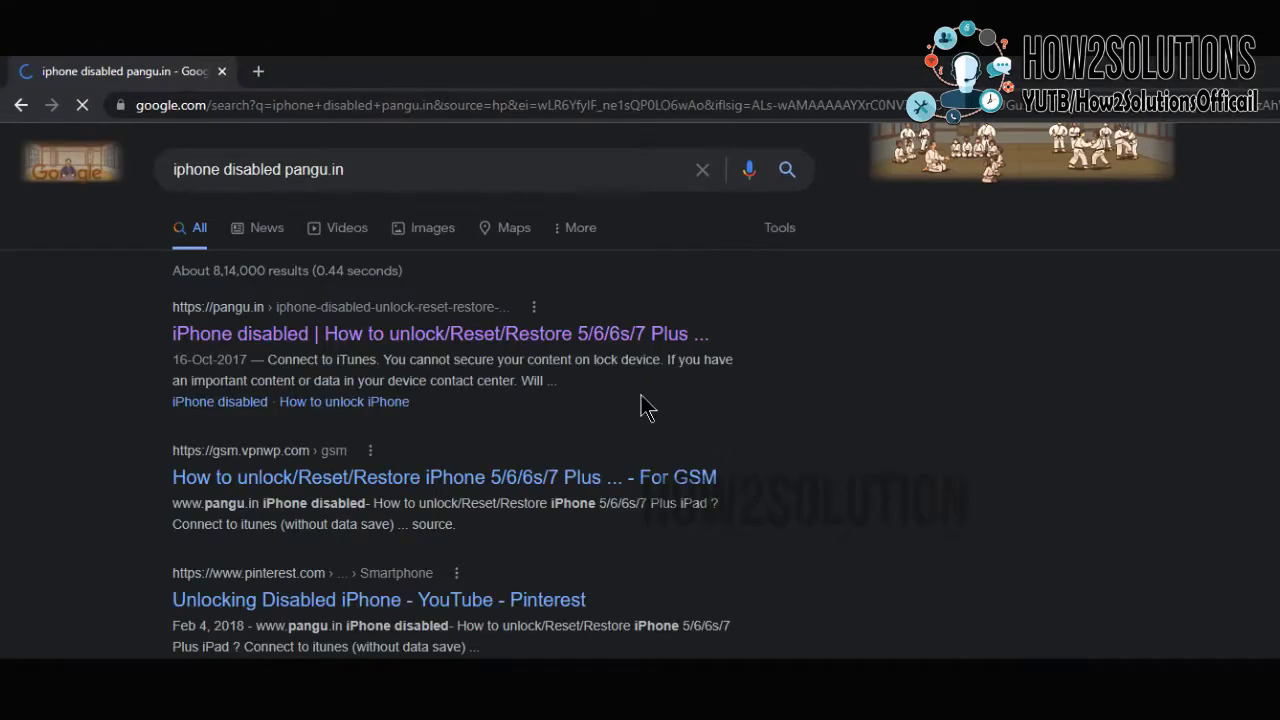
- Open the pangu.in disabled-iPhone guide and follow its iPhone firmware link to ipsw.me
{"action": "left_click_drag", "start_coordinate": [209, 334], "coordinate": [280, 341]}
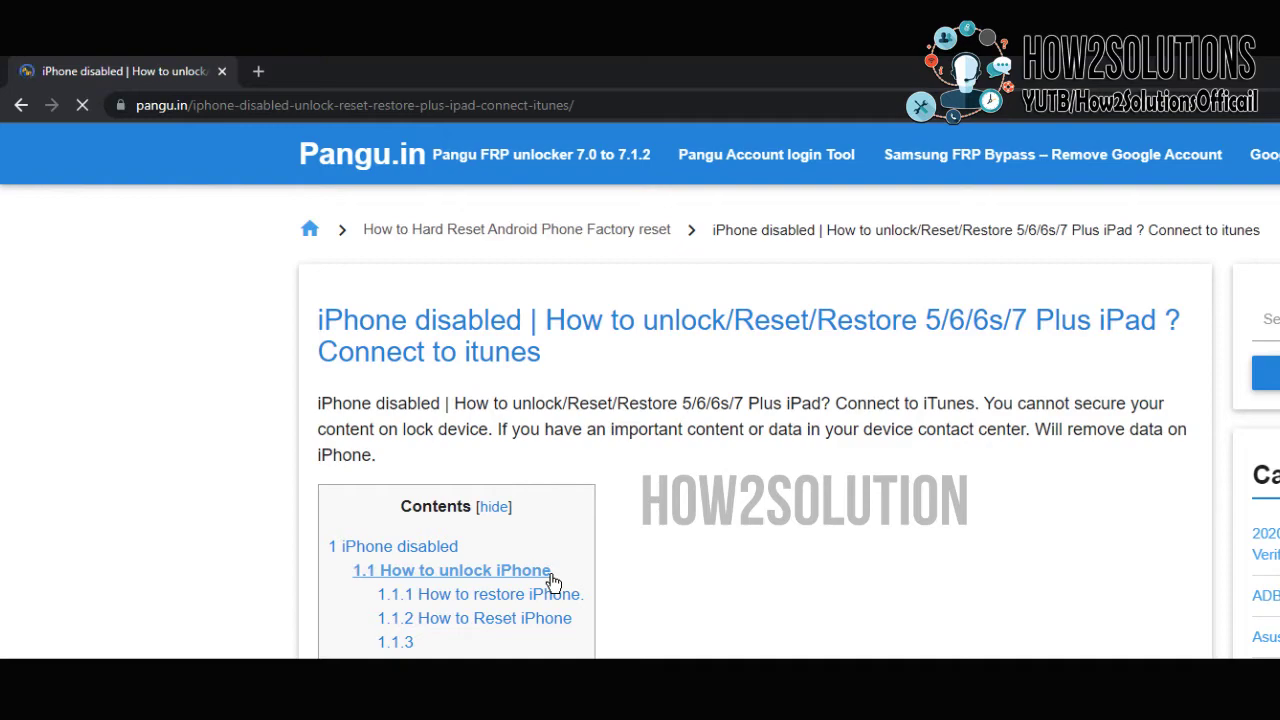
{"action": "scroll", "coordinate": [766, 603], "scroll_direction": "down", "scroll_amount": 10}
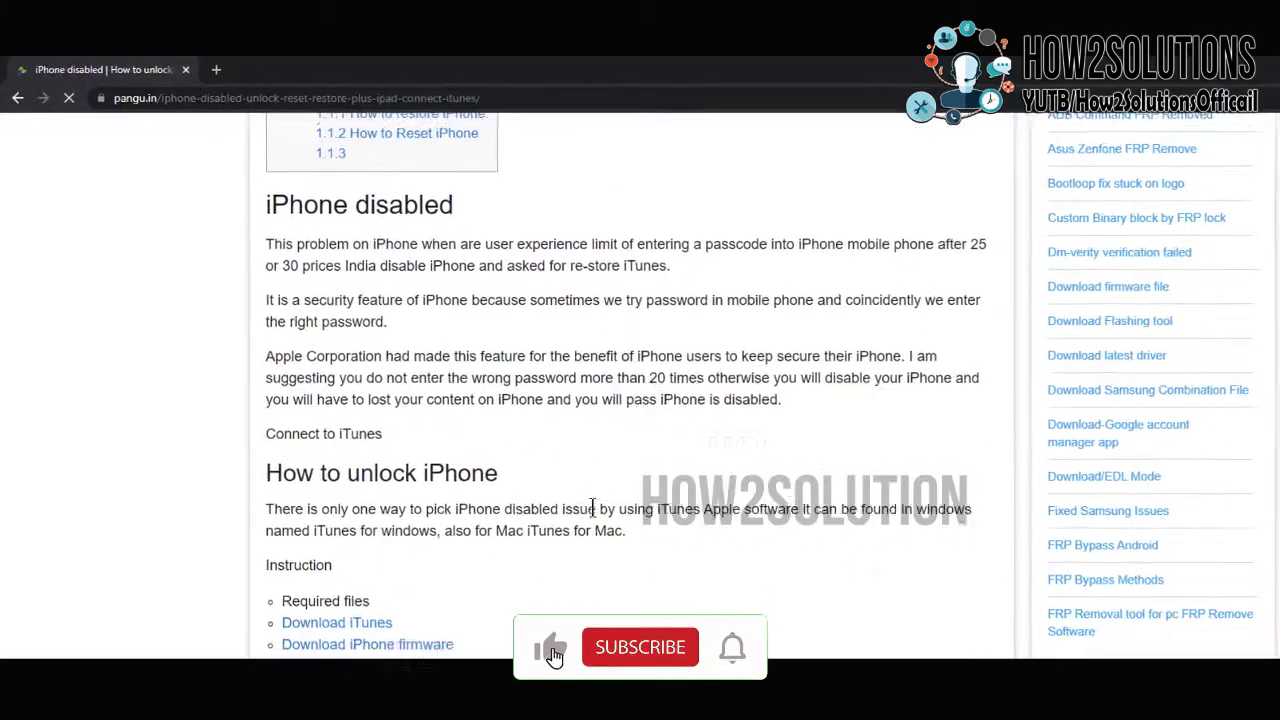
{"action": "scroll", "coordinate": [530, 493], "scroll_direction": "down", "scroll_amount": 3}
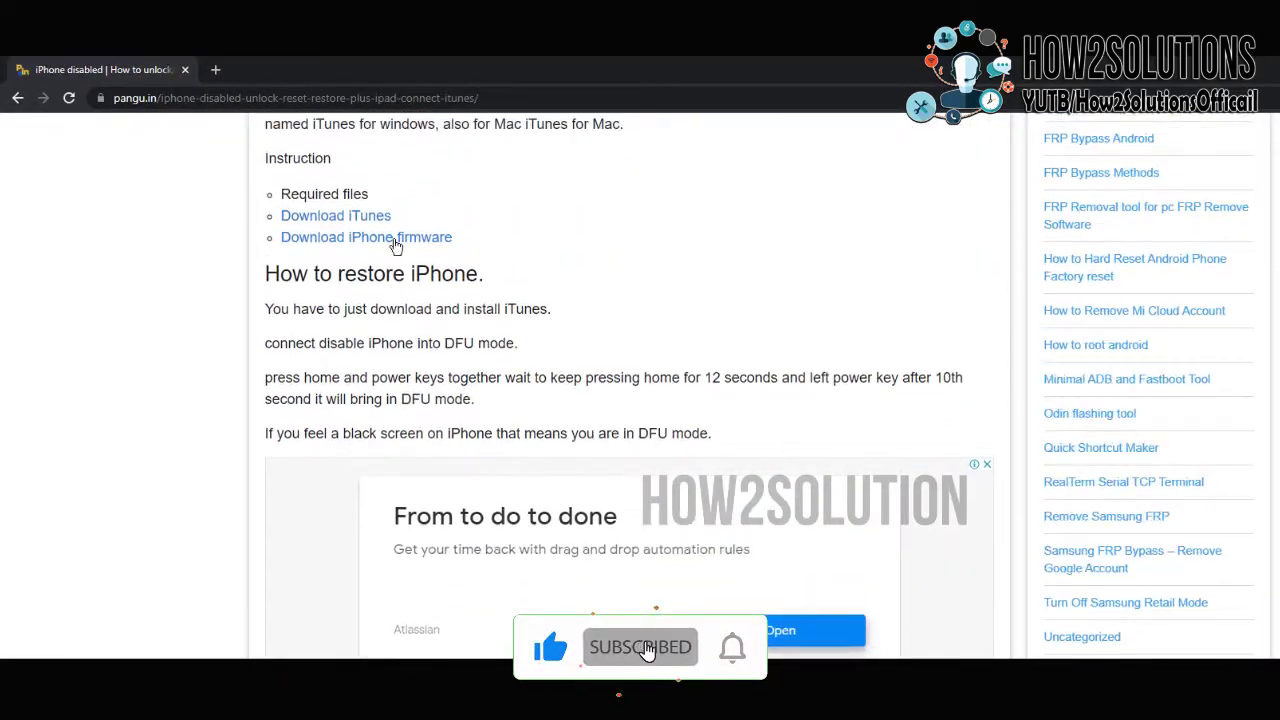
{"action": "left_click_drag", "start_coordinate": [402, 226], "coordinate": [290, 218]}
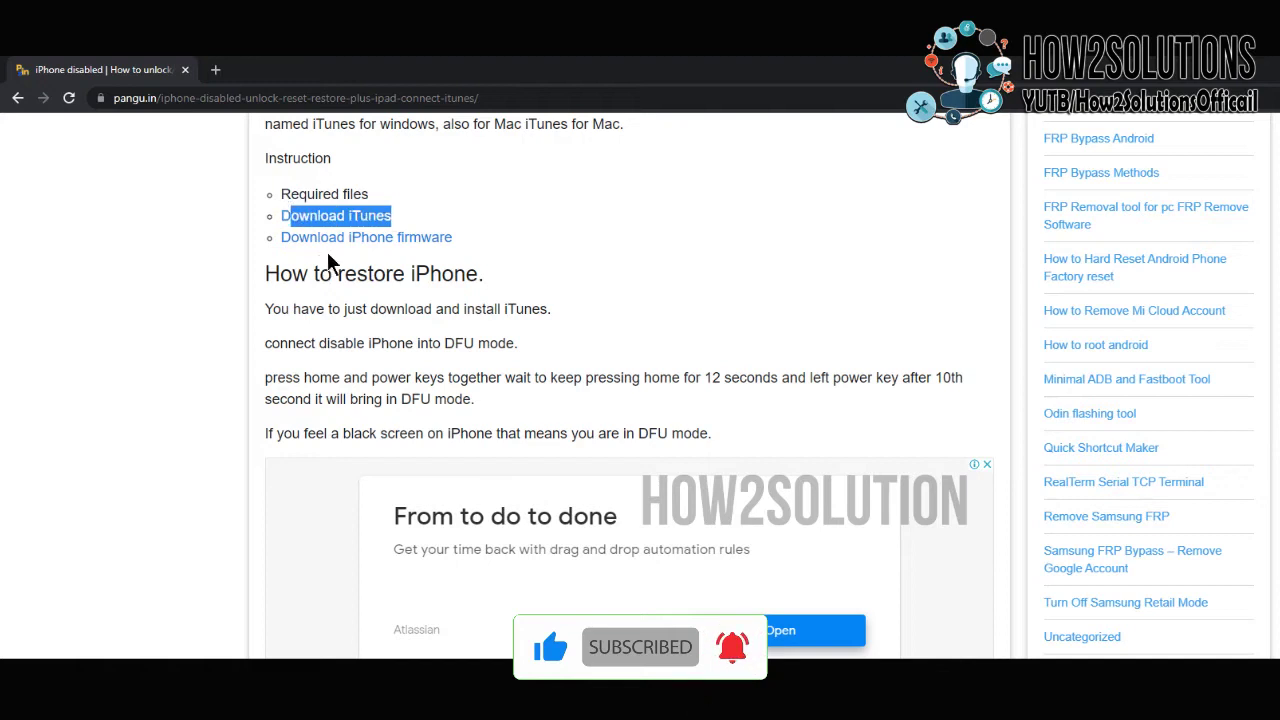
{"action": "left_click", "coordinate": [352, 262]}
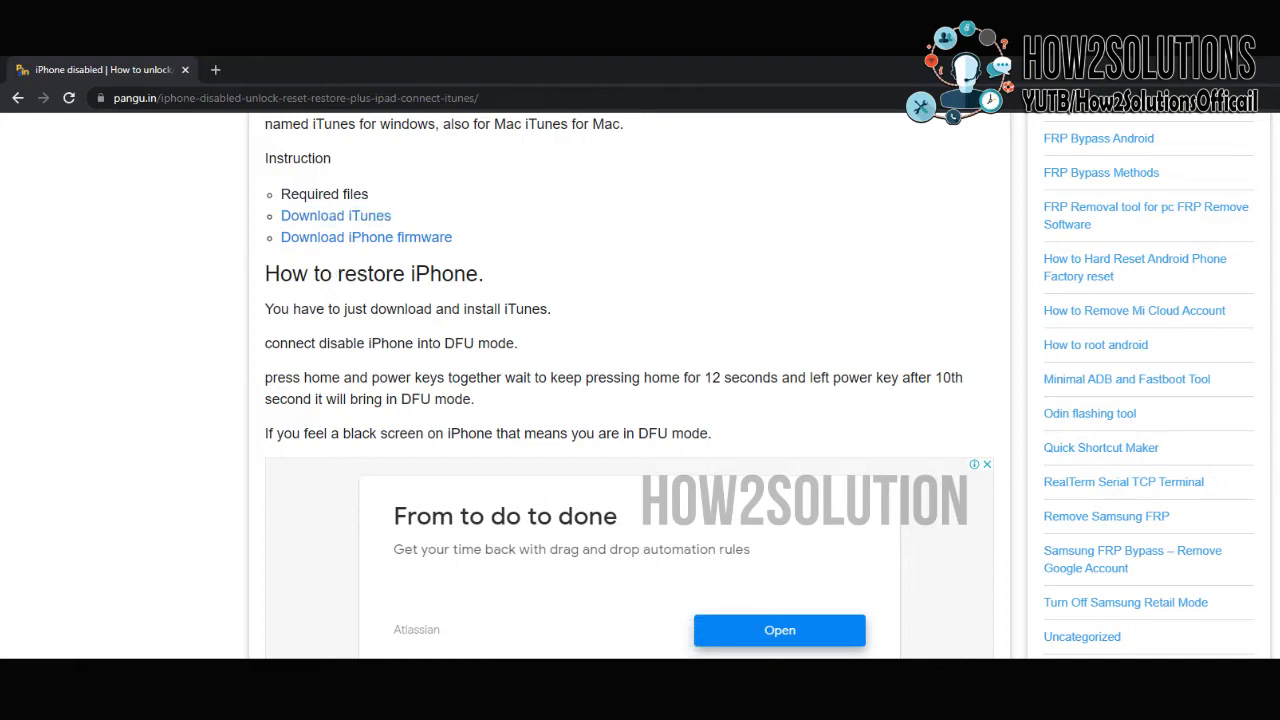
{"action": "left_click_drag", "start_coordinate": [476, 245], "coordinate": [349, 240]}
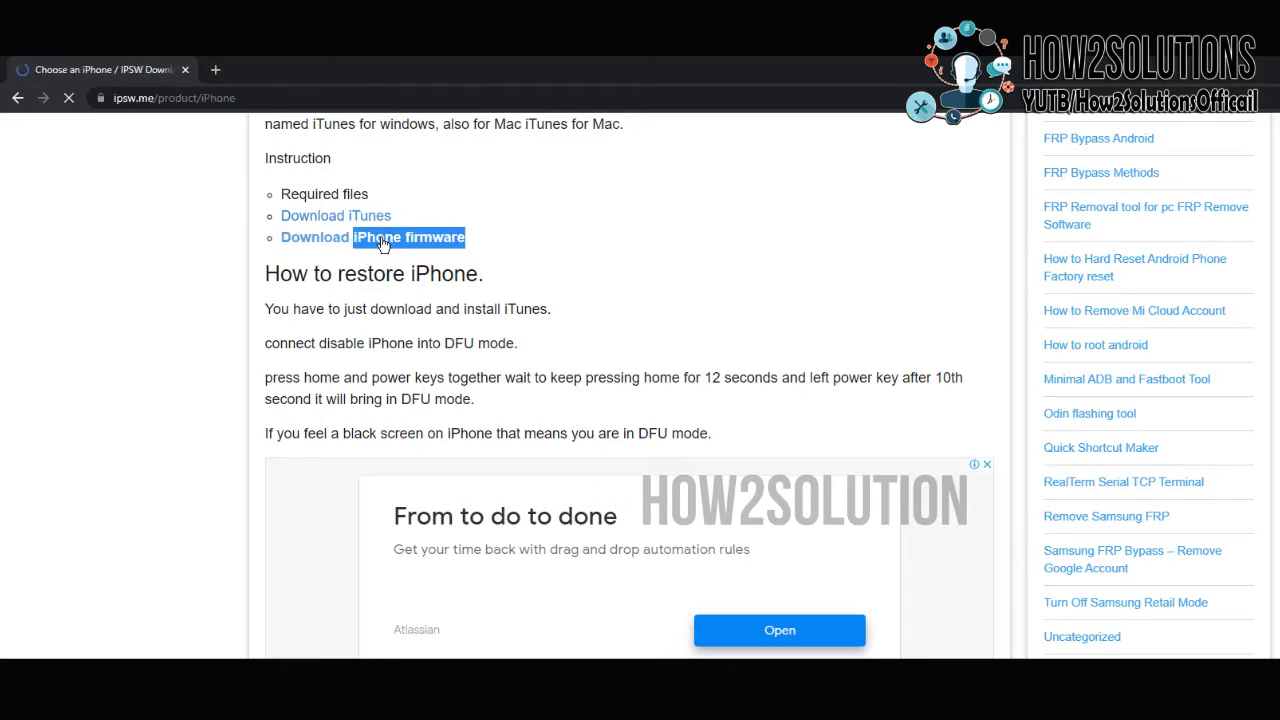
- Choose iPhone 11 and the signed iOS 15.1 (19B74) firmware on ipsw.me
{"action": "scroll", "coordinate": [643, 524], "scroll_direction": "down", "scroll_amount": 2}
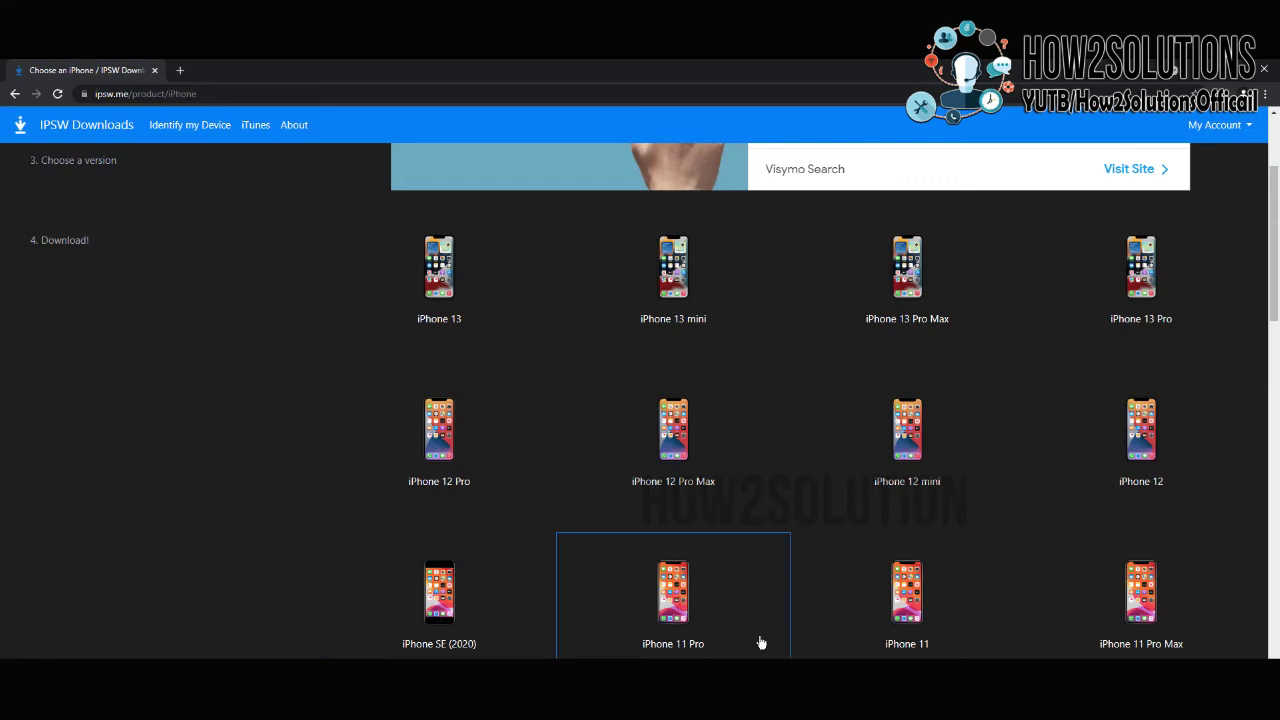
{"action": "scroll", "coordinate": [918, 595], "scroll_direction": "down", "scroll_amount": 1}
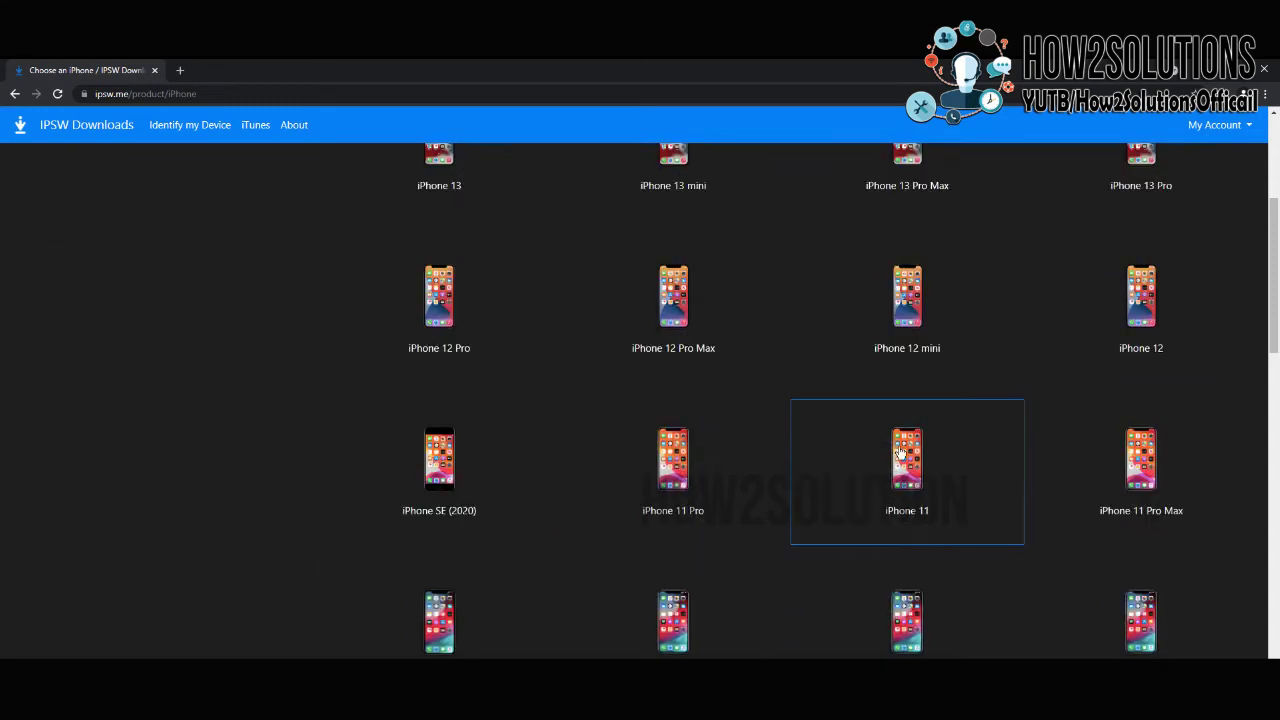
{"action": "left_click", "coordinate": [920, 456]}
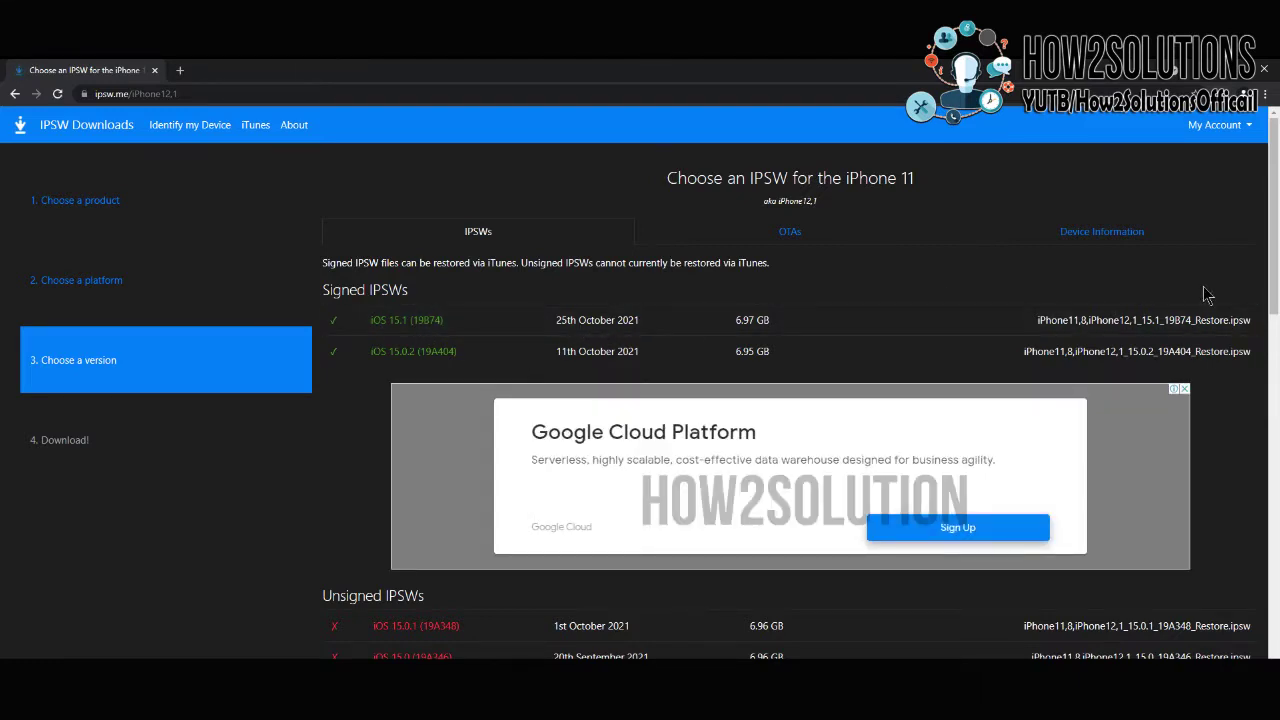
{"action": "left_click", "coordinate": [1133, 319]}
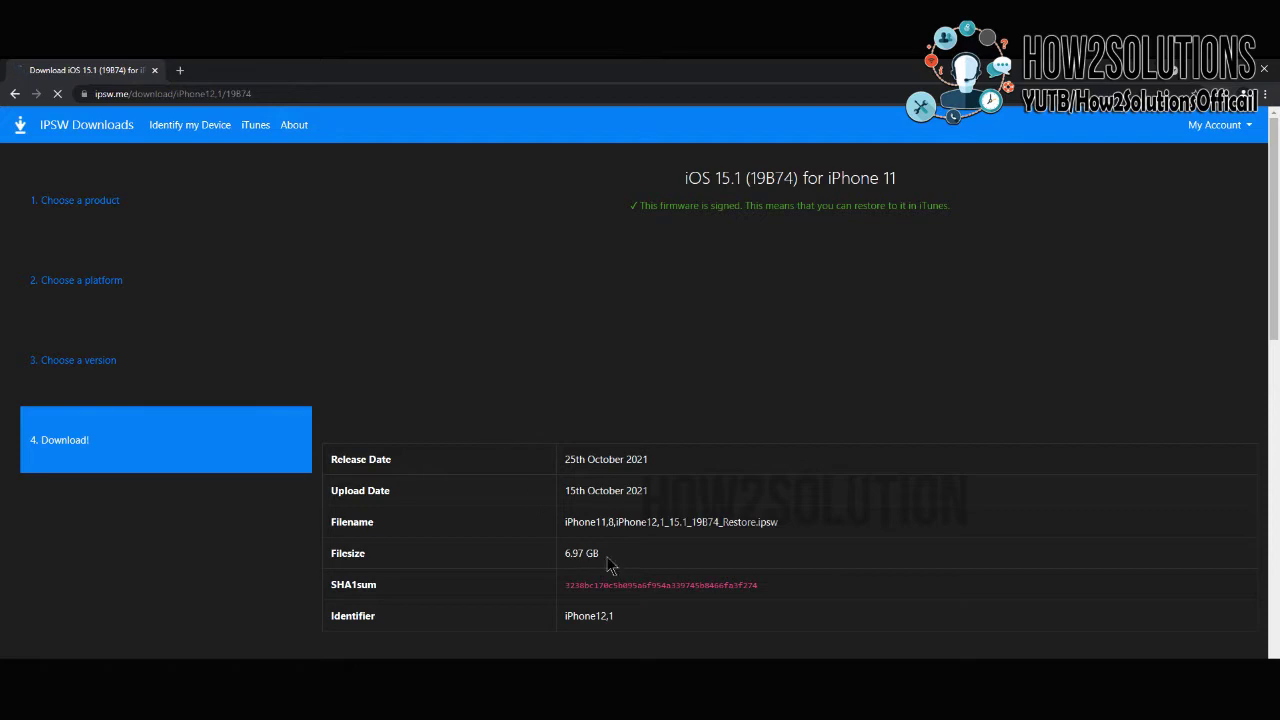
- Start the 6.97 GB IPSW download, then pause it from the download bar
{"action": "scroll", "coordinate": [640, 400], "scroll_direction": "down", "scroll_amount": 3}
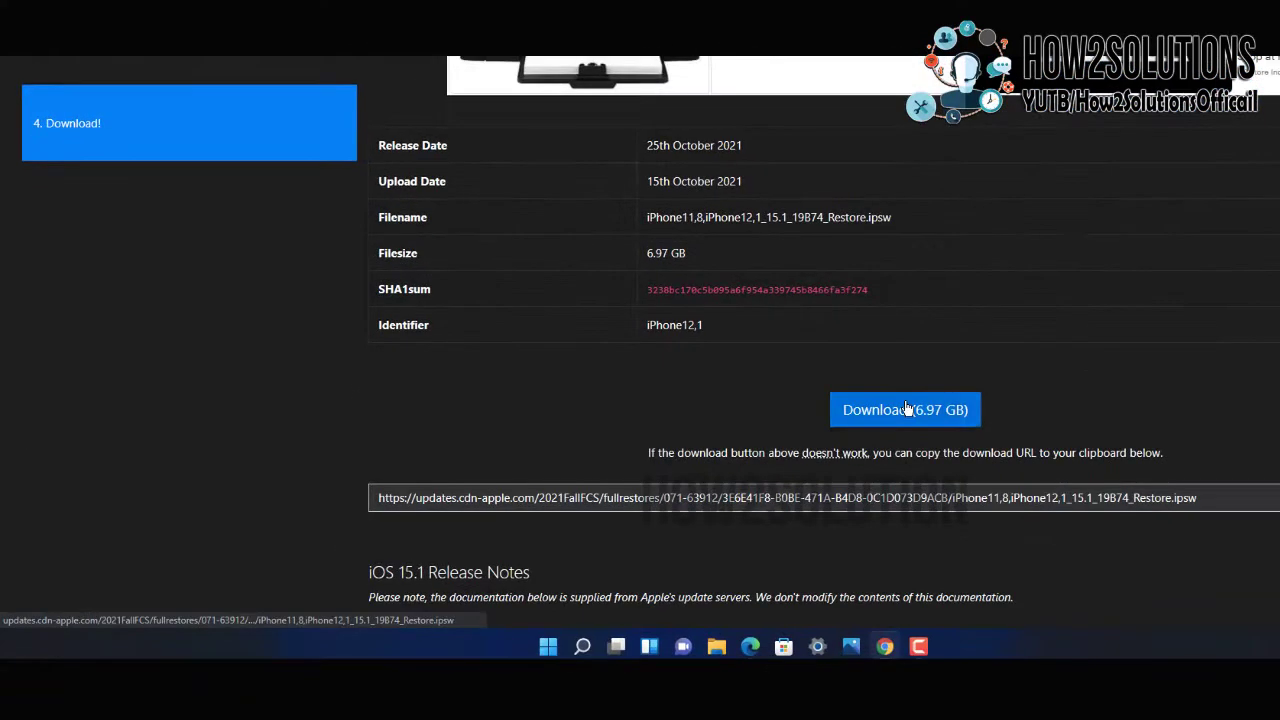
{"action": "left_click", "coordinate": [906, 410]}
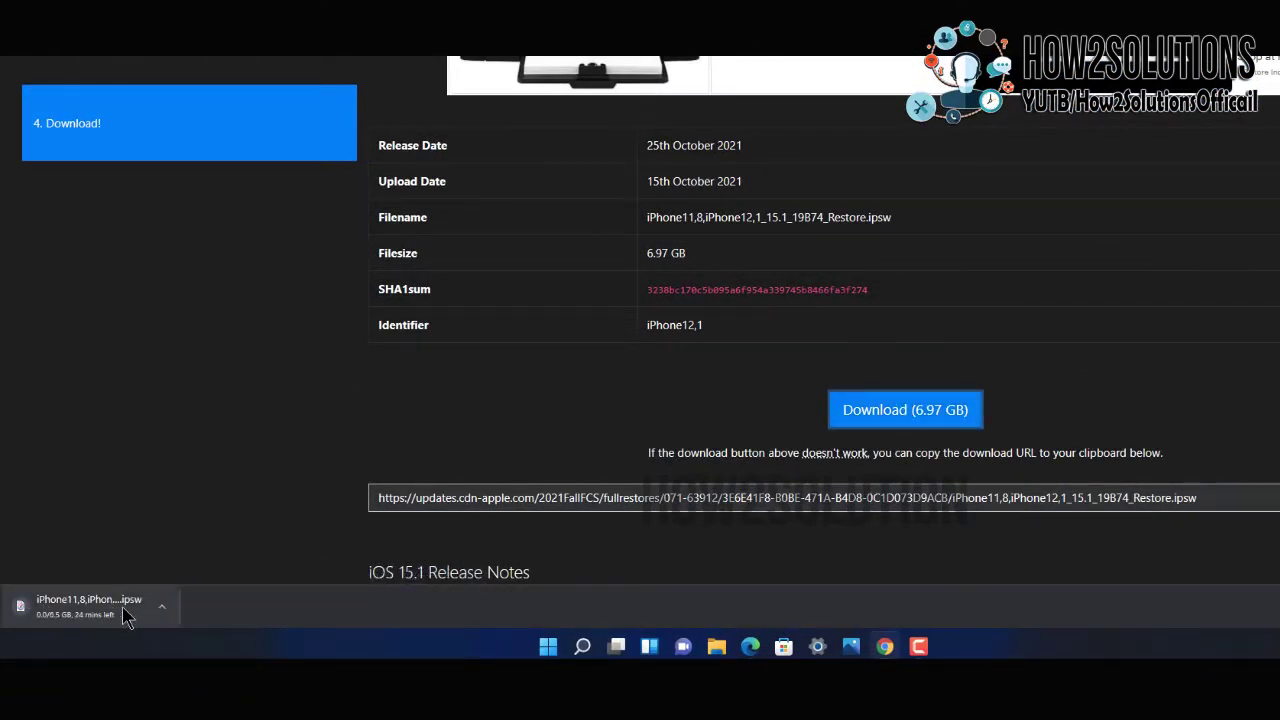
{"action": "left_click", "coordinate": [161, 606]}
{"action": "left_click", "coordinate": [185, 535]}
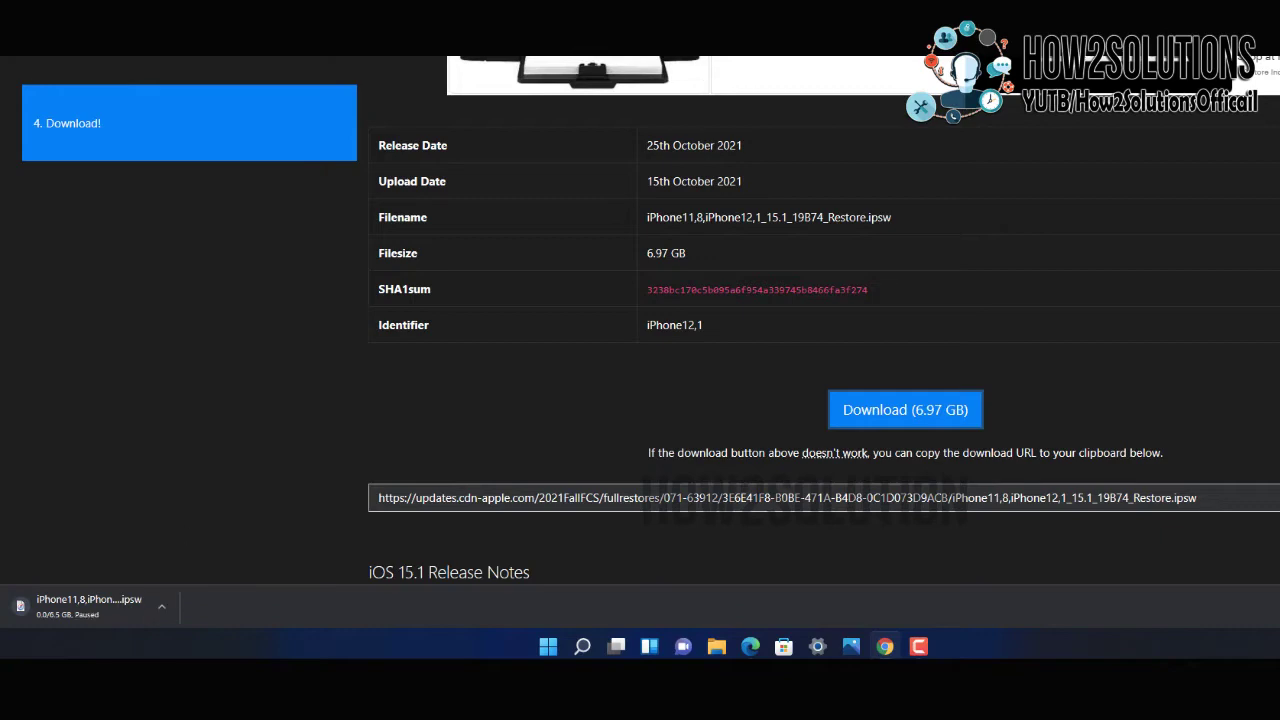
- Minimise Chrome, point out the desktop .ipsw file, and launch iTunes from Start search
{"action": "key", "text": "super+d"}
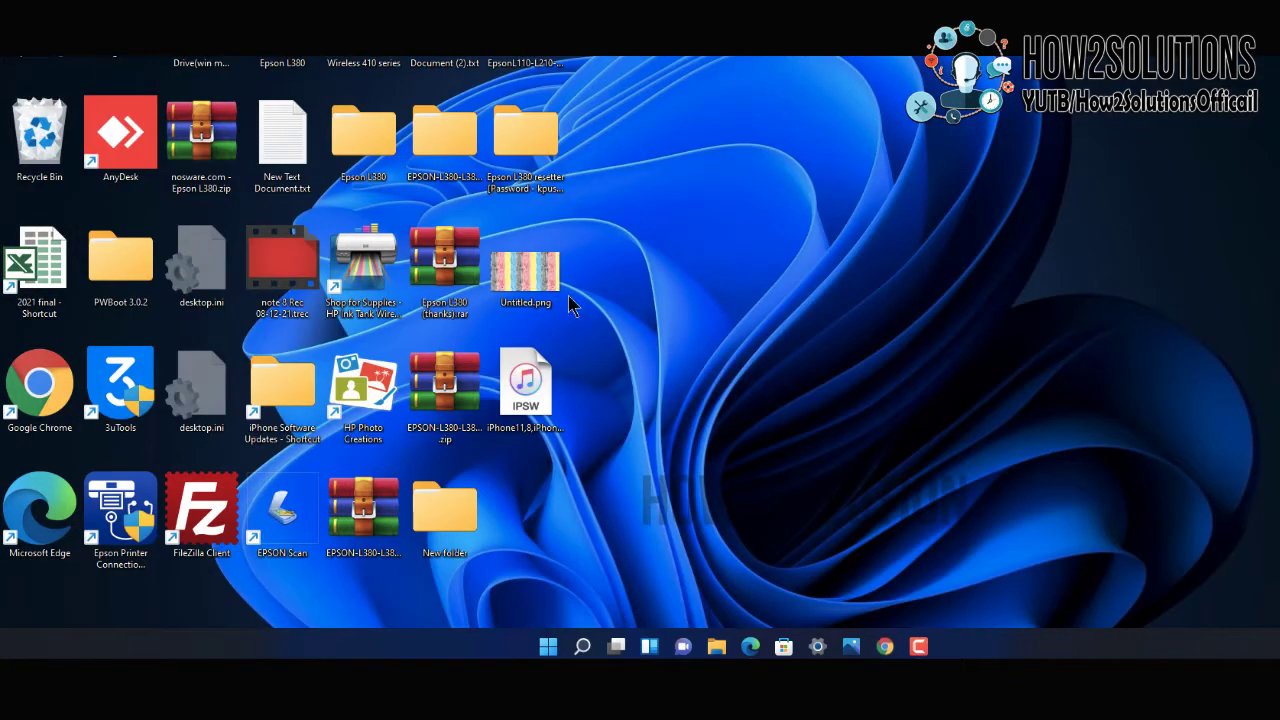
{"action": "left_click", "coordinate": [550, 448]}
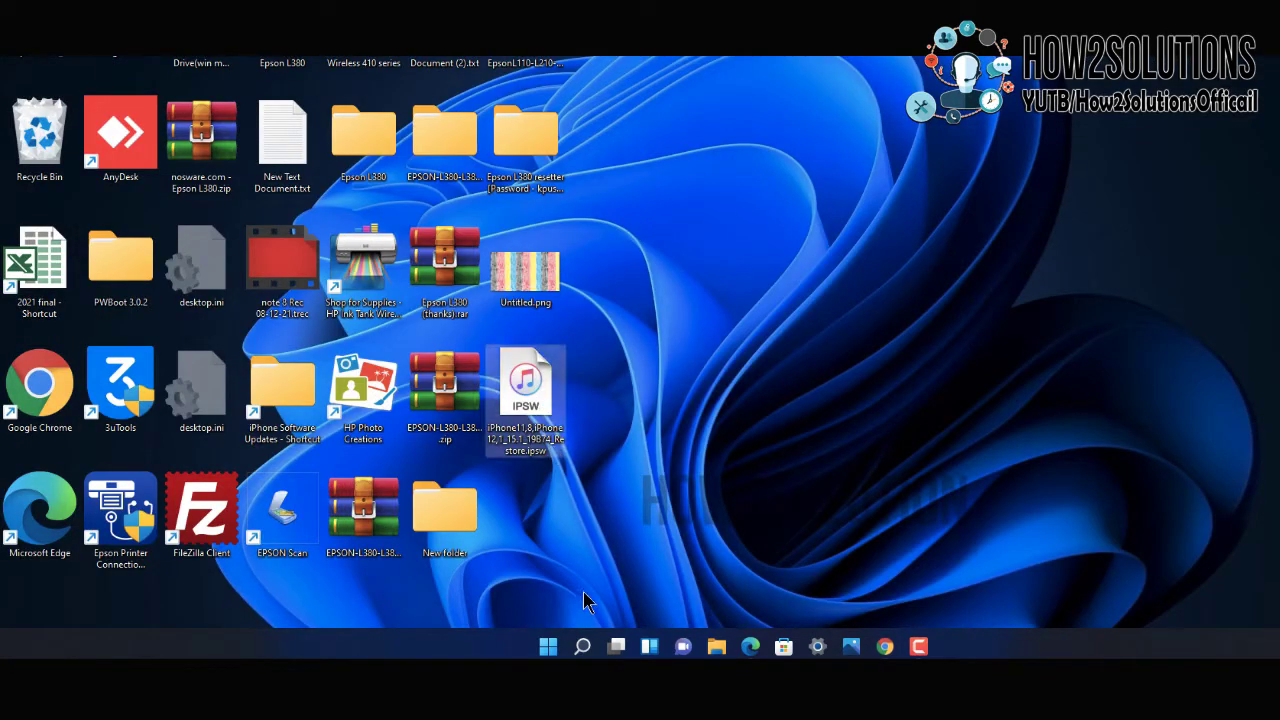
{"action": "left_click", "coordinate": [555, 644]}
{"action": "type", "text": "itunes"}
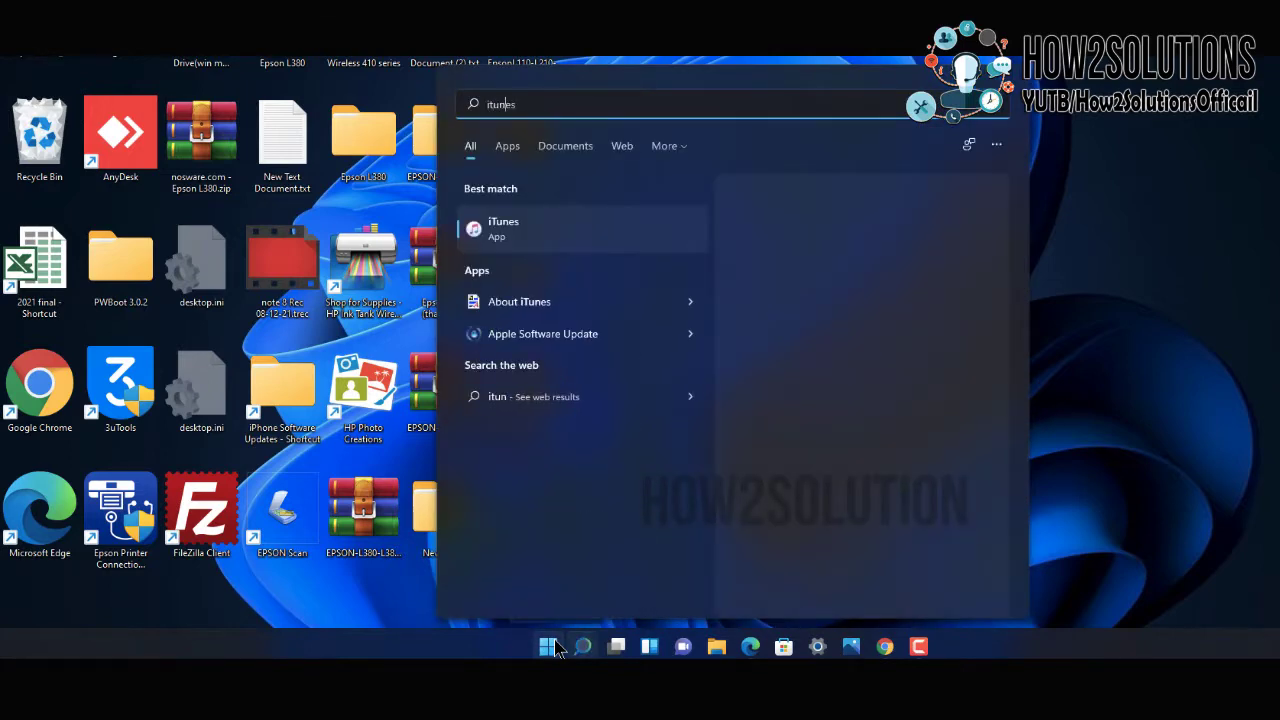
{"action": "key", "text": "Return"}
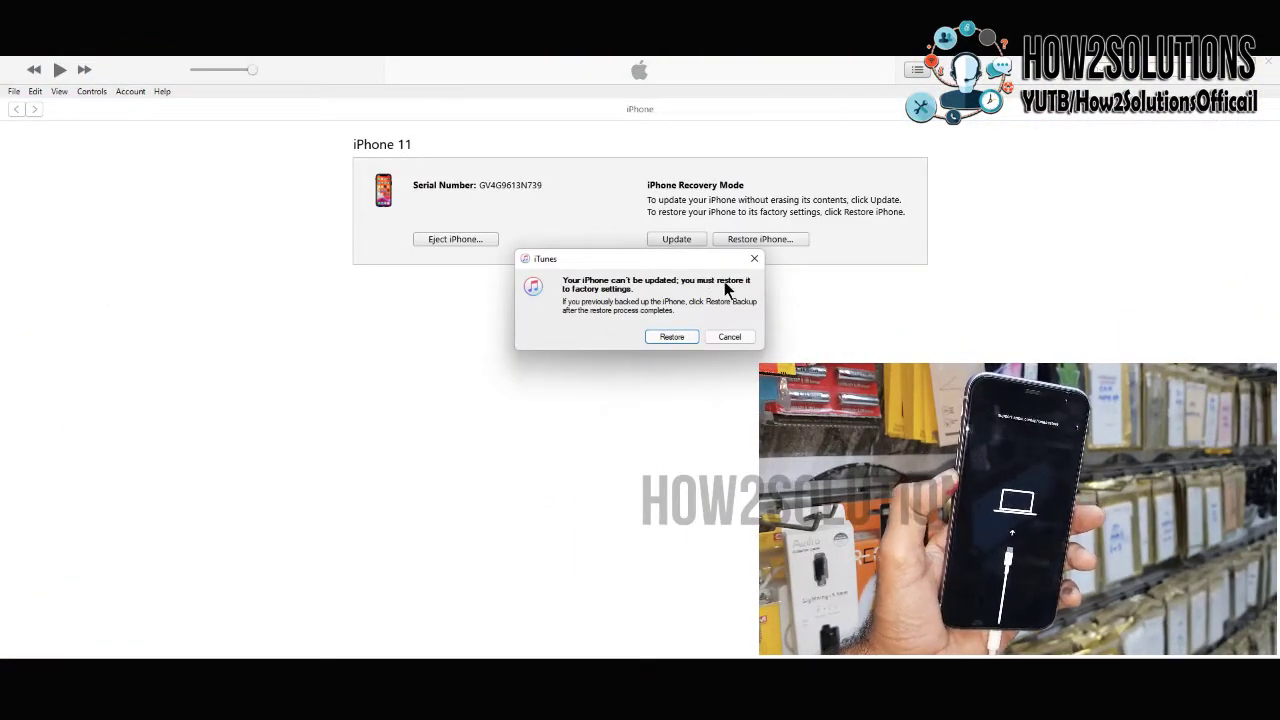
- Shift-click Restore iPhone, pick the Desktop iOS 15.1 .ipsw, and confirm the restore
{"action": "left_click", "coordinate": [724, 336]}
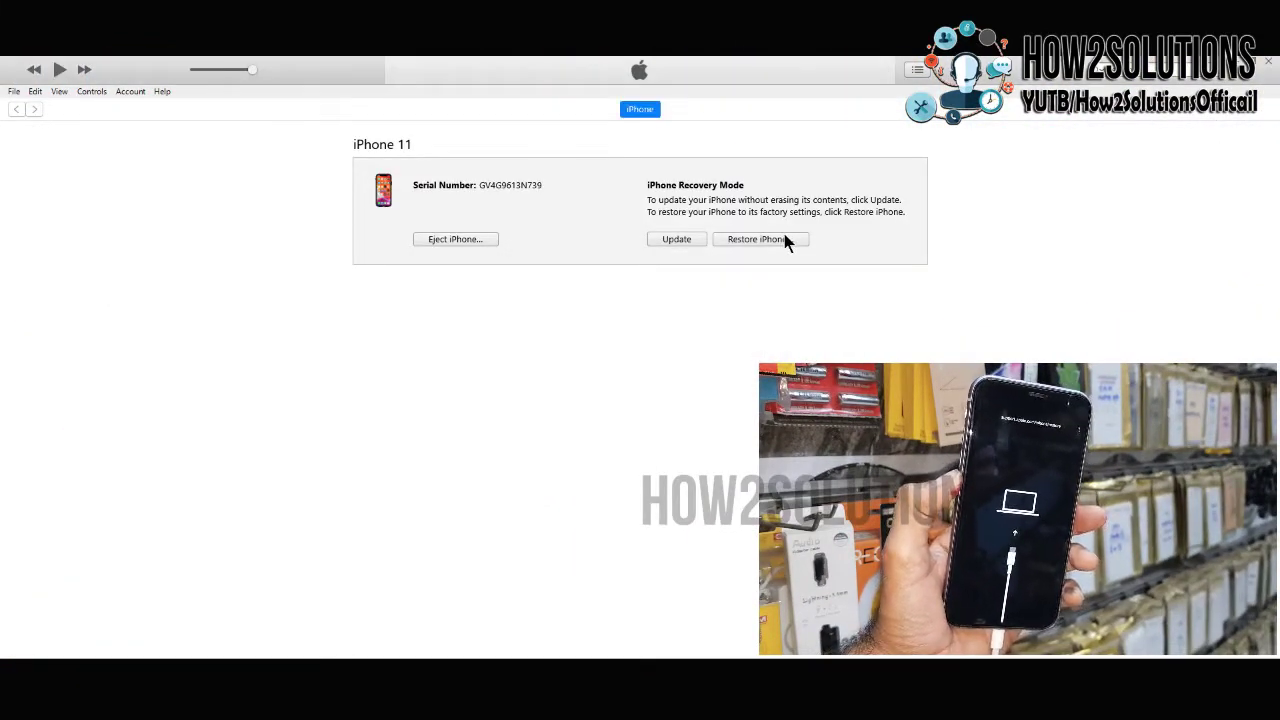
{"action": "left_click", "coordinate": [790, 241], "text": "shift"}
{"action": "left_click", "coordinate": [477, 287]}
{"action": "scroll", "coordinate": [645, 400], "scroll_direction": "down", "scroll_amount": 1}
{"action": "left_click", "coordinate": [622, 466]}
{"action": "left_click", "coordinate": [945, 509]}
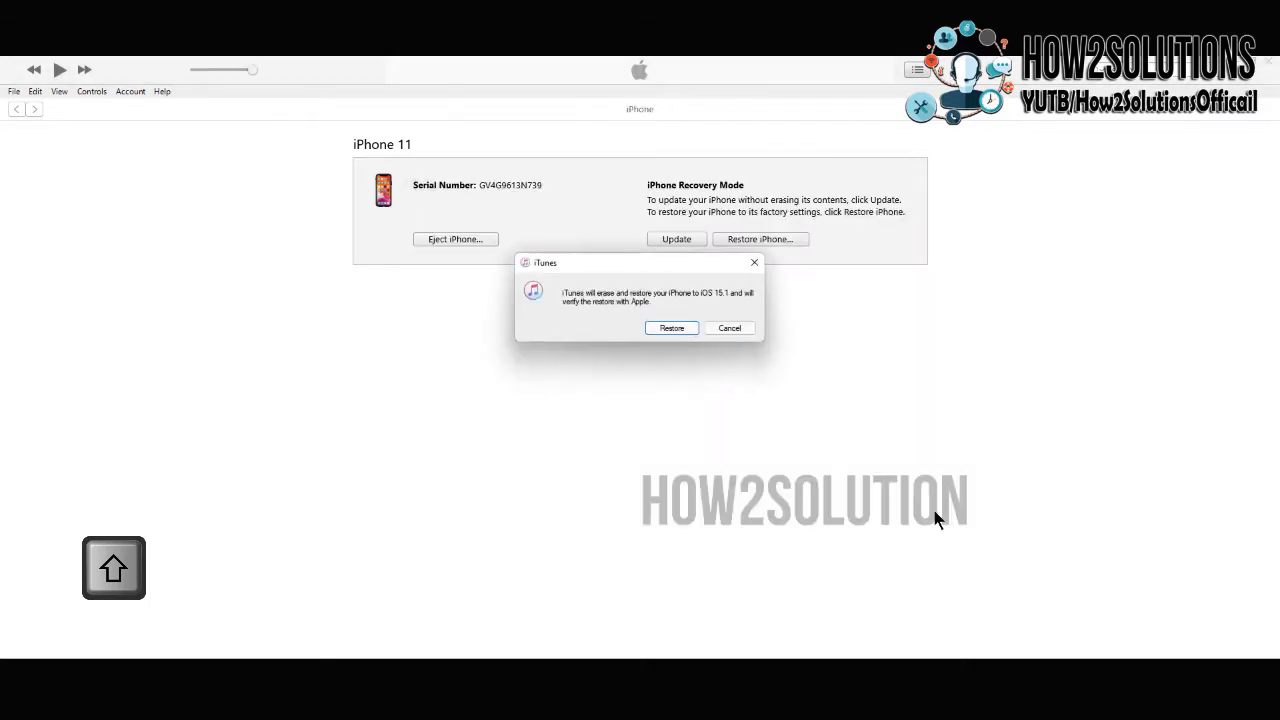
{"action": "left_click", "coordinate": [677, 329]}
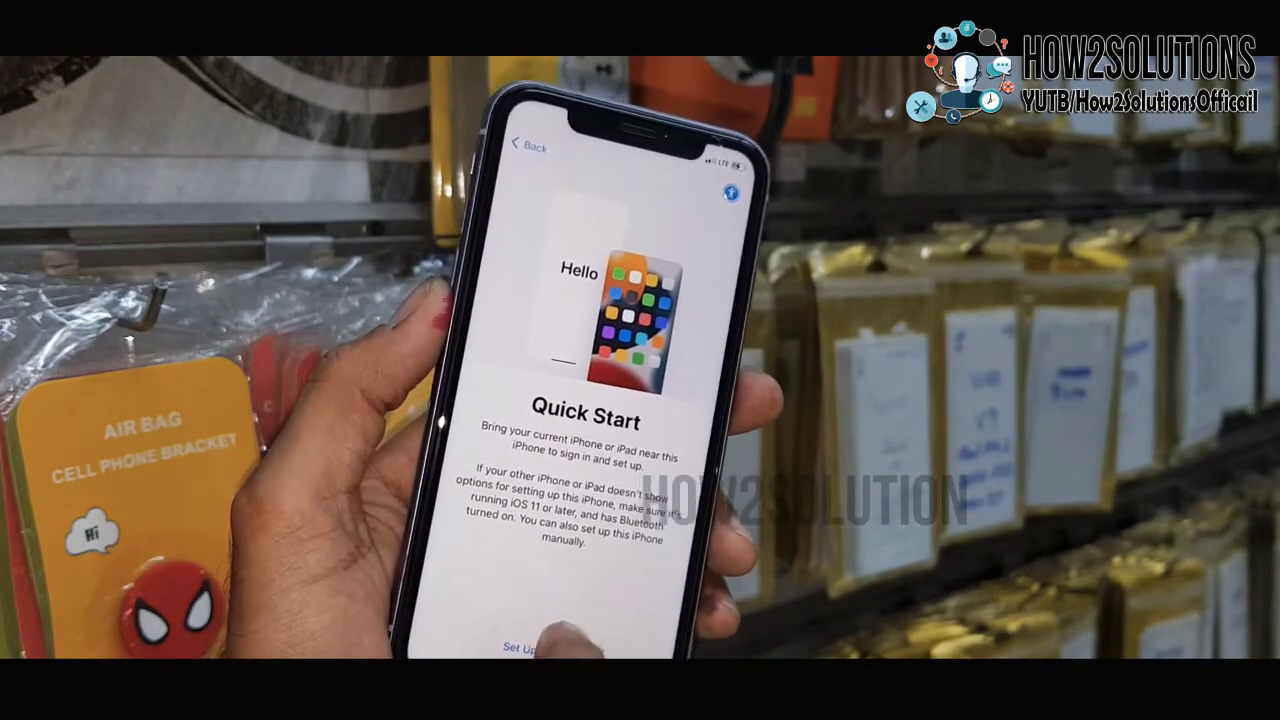
- Set up manually, accept language, keyboard and dictation defaults, and join the Shop Wi-Fi network
{"action": "left_click", "coordinate": [555, 638]}
{"action": "left_click", "coordinate": [552, 650]}
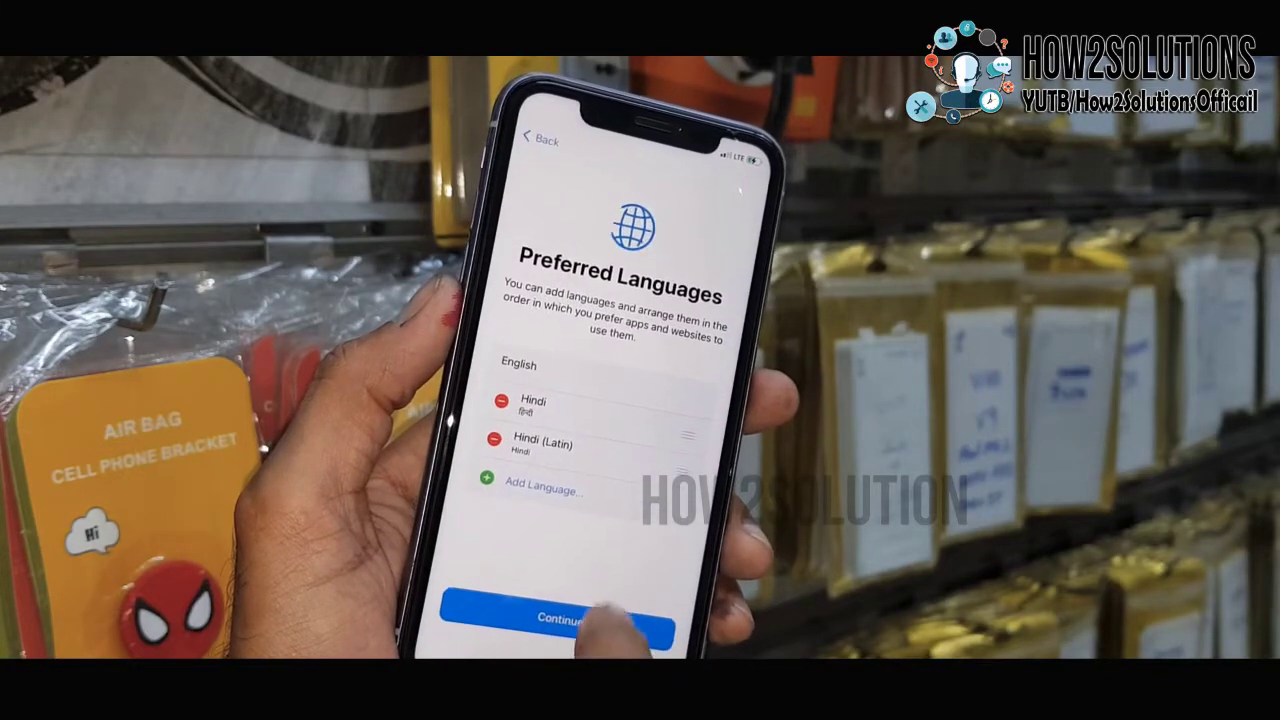
{"action": "left_click", "coordinate": [635, 620]}
{"action": "left_click", "coordinate": [630, 615]}
{"action": "left_click", "coordinate": [625, 618]}
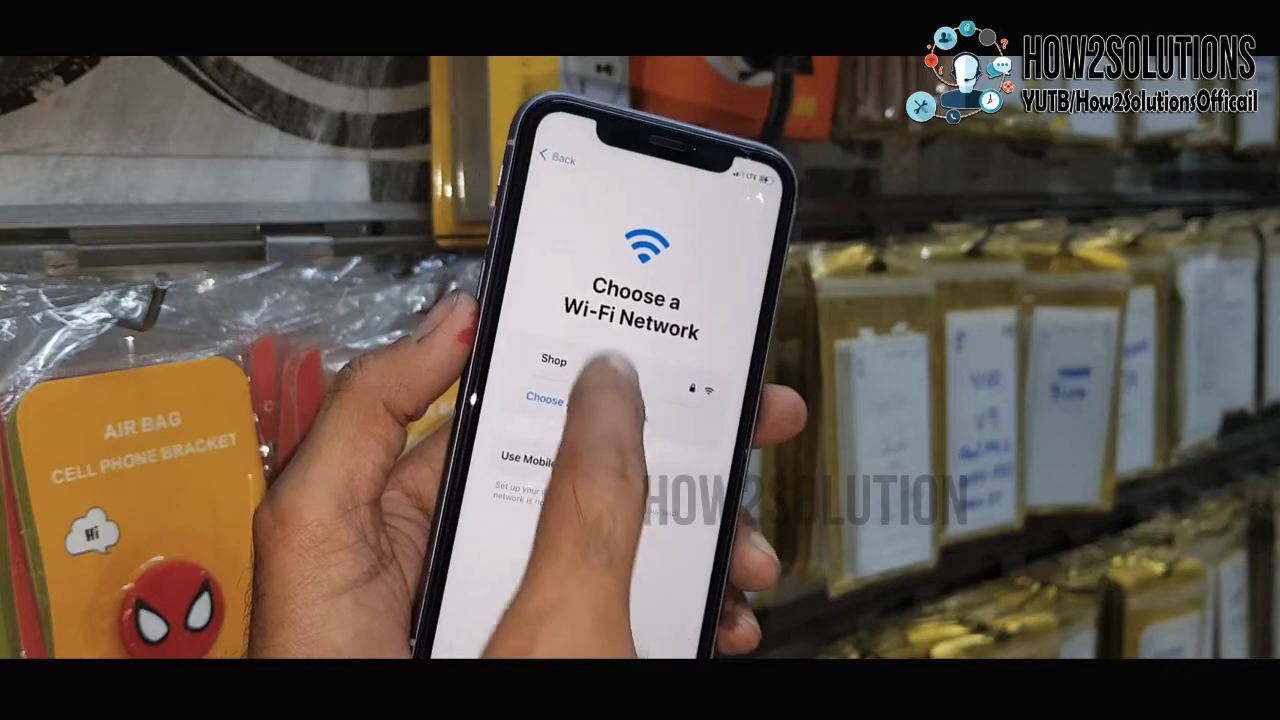
{"action": "left_click", "coordinate": [600, 358]}
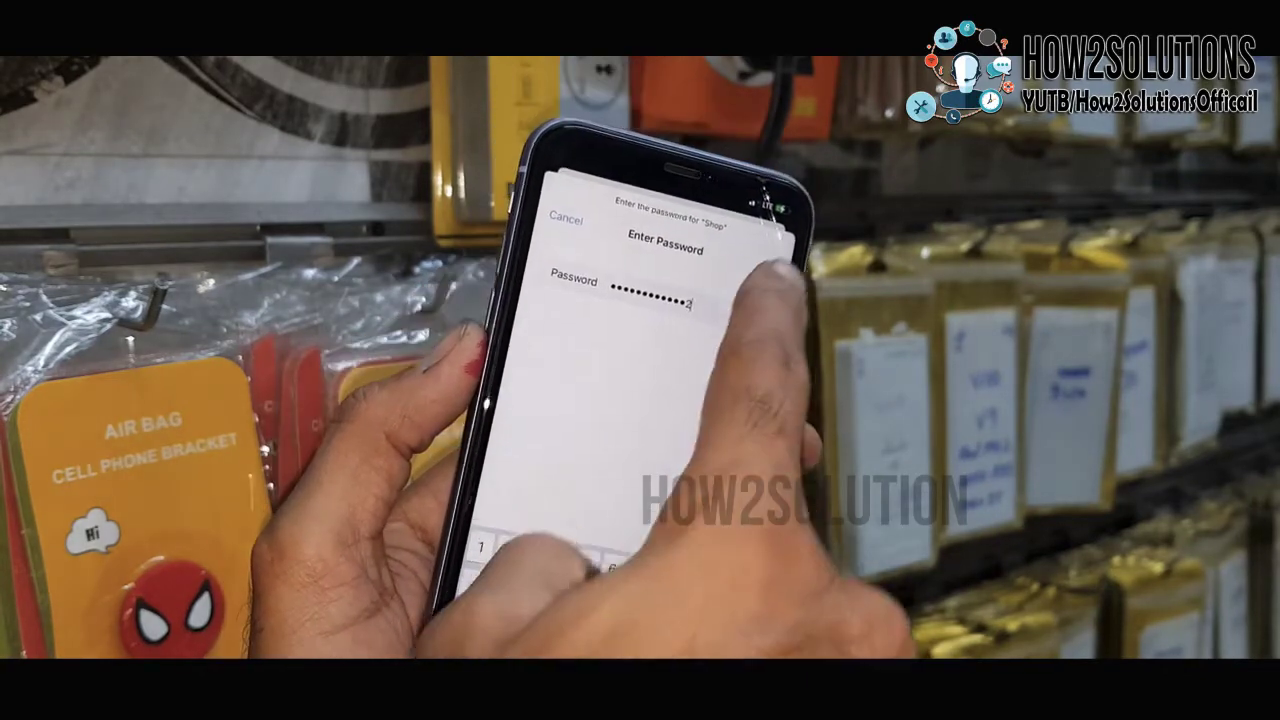
{"action": "left_click", "coordinate": [741, 217]}
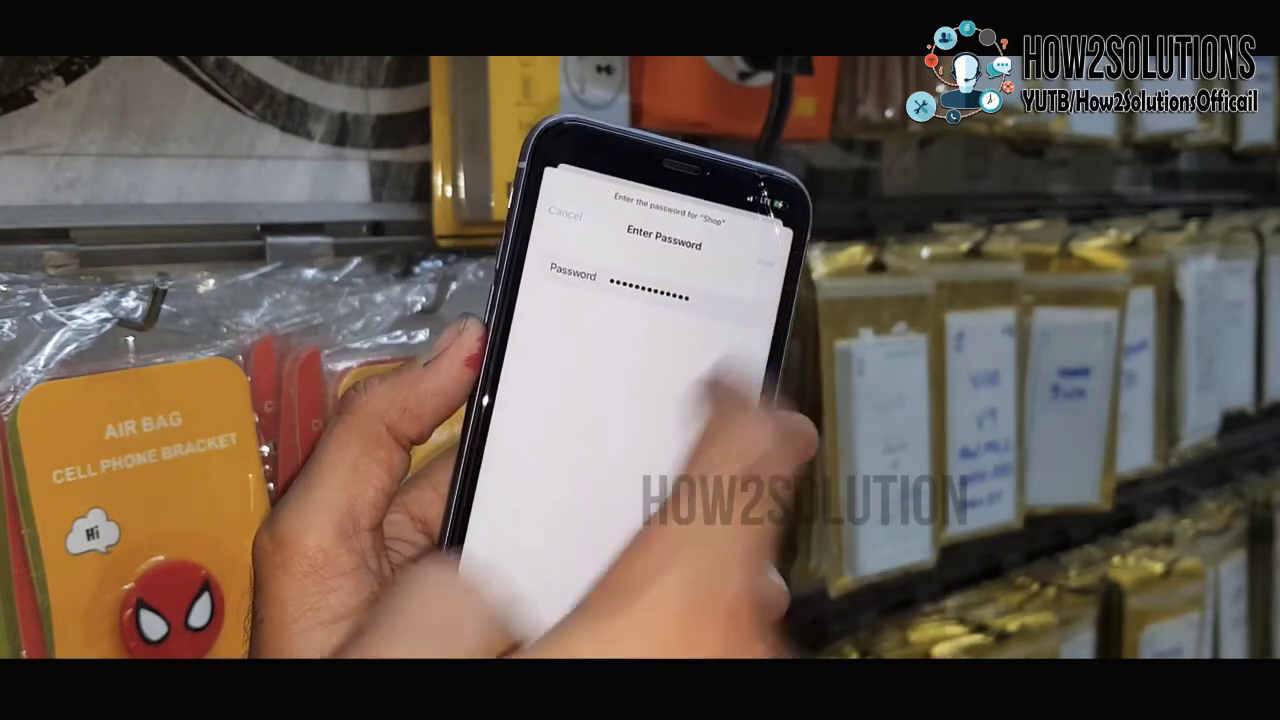